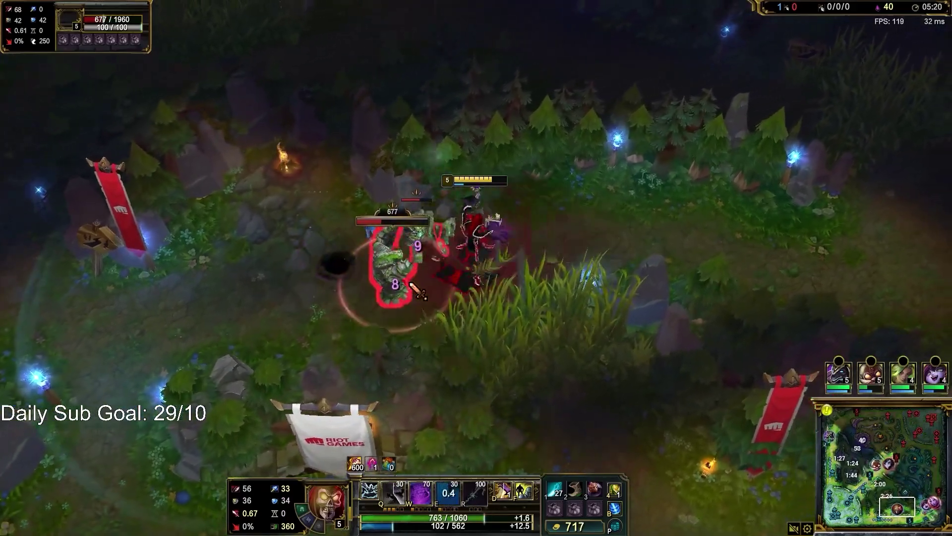
- Attack the large krug with Lay Waste while kiting away from it along the jungle path
key("q")
key("e")
right_click(587, 275)
key("q")
right_click(523, 260)
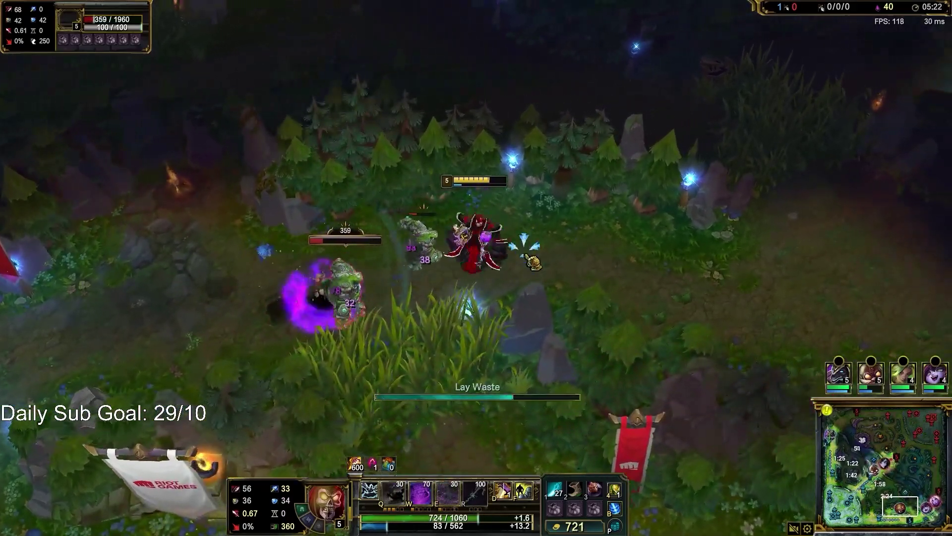
- Finish off the large krug and the smaller krugs with Lay Waste and Defile while repositioning Karthus
key("e")
right_click(396, 285)
key("q")
key("e")
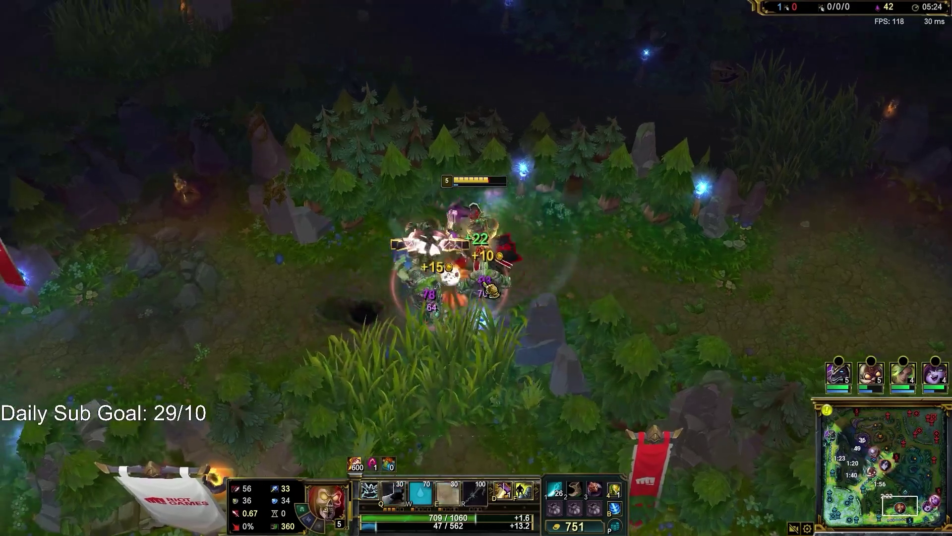
key("q")
right_click(645, 273)
key("e")
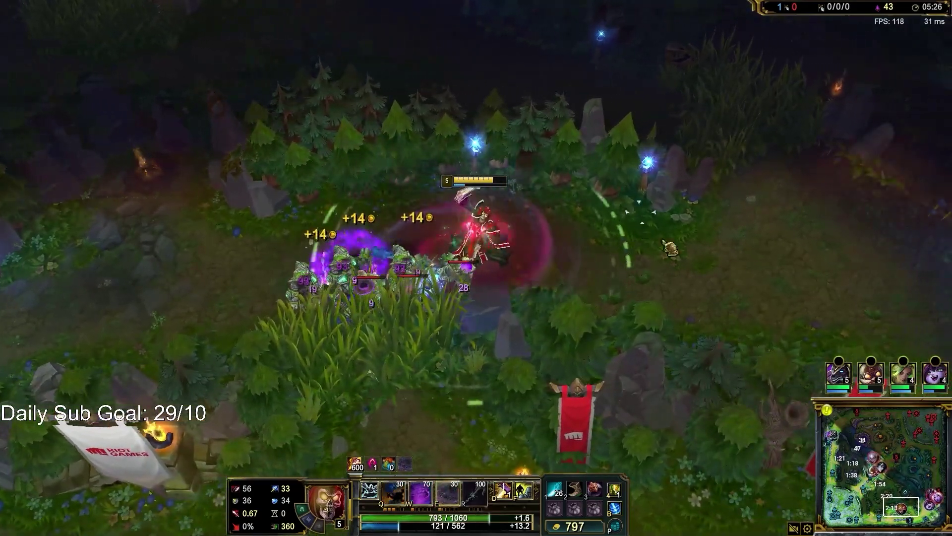
key("e")
- Send Karthus toward mid lane and ping there that enemies are missing and that help is on the way
right_click(901, 465)
left_click(875, 460)
left_click_drag(659, 368, 546, 158)
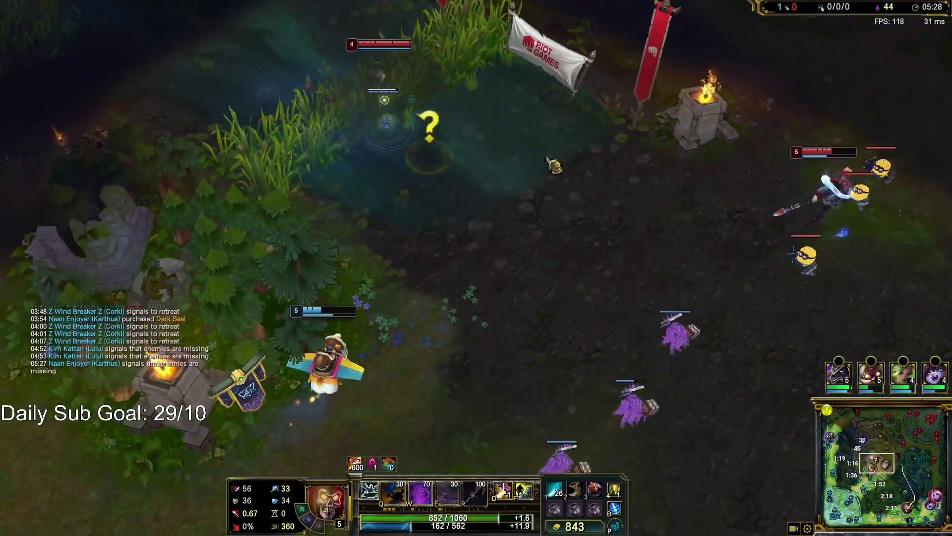
left_click_drag(551, 194, 554, 196)
- Check the allied champions in their lanes and inspect the enemy mid-lane champion's stats
key("F4")
key("F3")
key("F2")
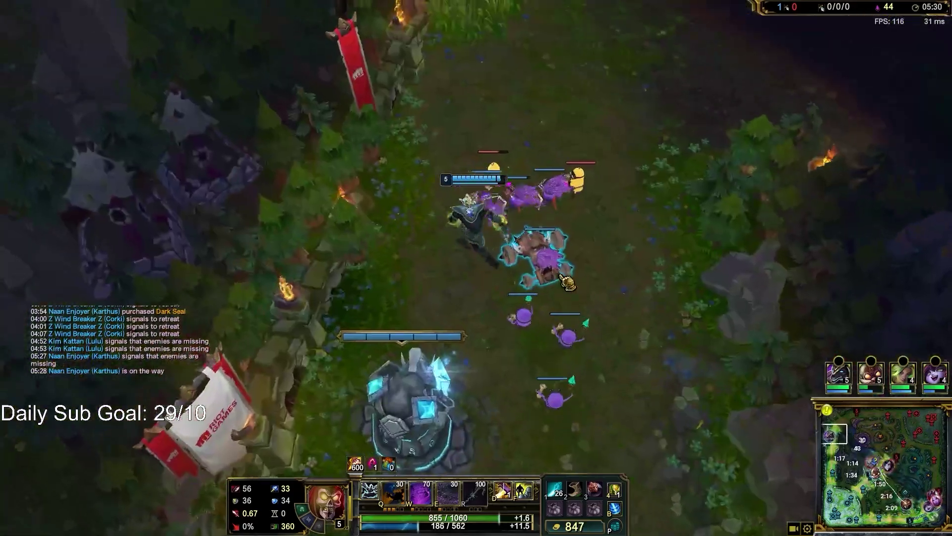
key("F1")
left_click_drag(878, 457, 892, 463)
left_click(698, 273)
key("y")
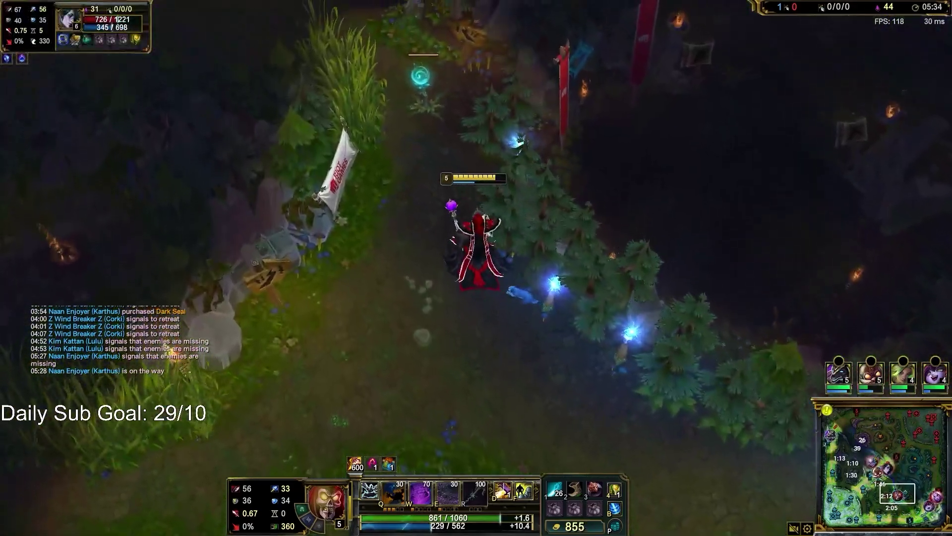
- Keep checking the allied champions' positions while Karthus walks from the jungle into the river
key("F3")
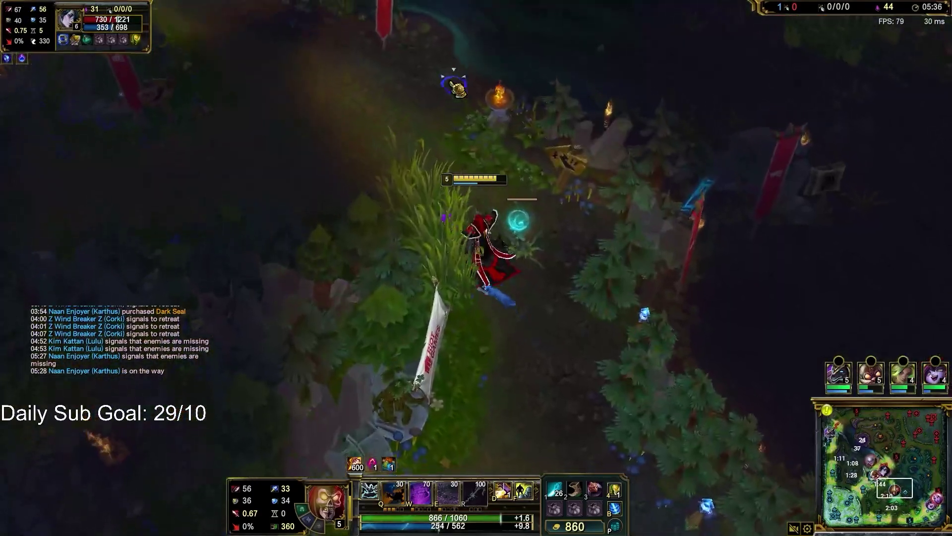
key("y")
key("F2")
key("F1")
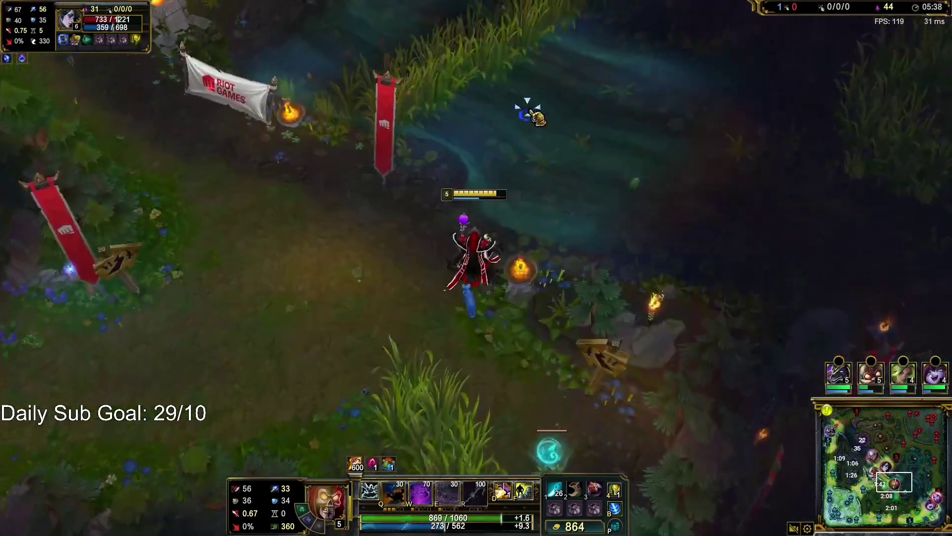
key("F2")
key("F1")
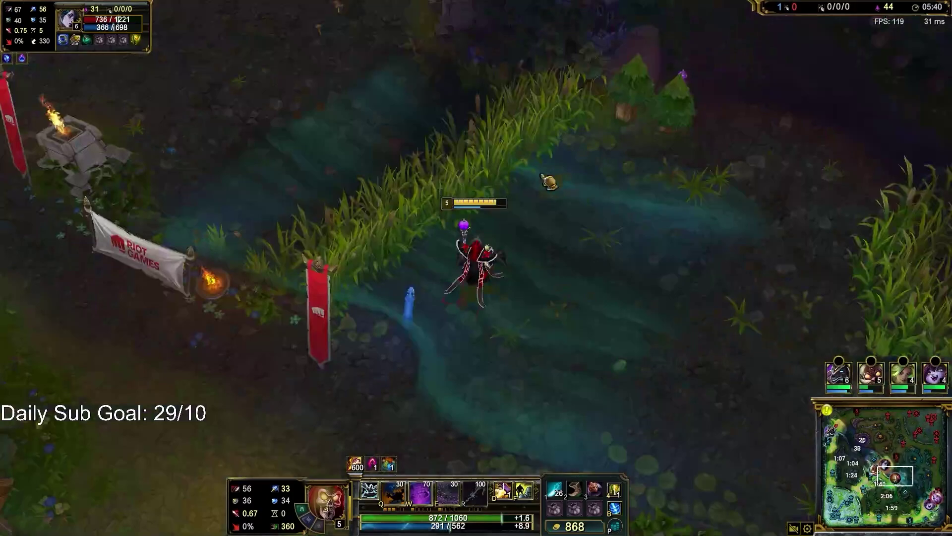
key("F3")
key("F1")
key("F2")
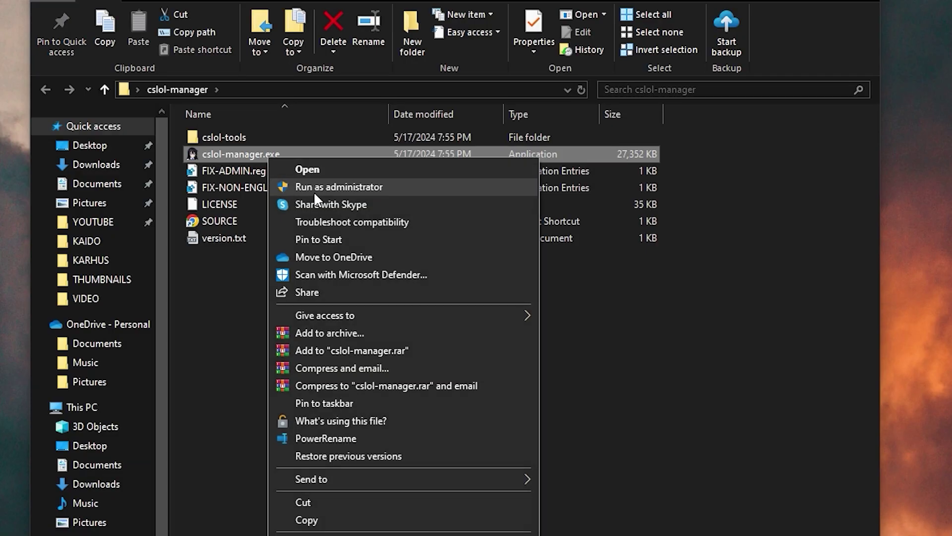
- Run cslol-manager.exe as administrator, allow it to make changes, and point it to LeagueClient.exe in D:\Riot Games\League of Legends
left_click(315, 192)
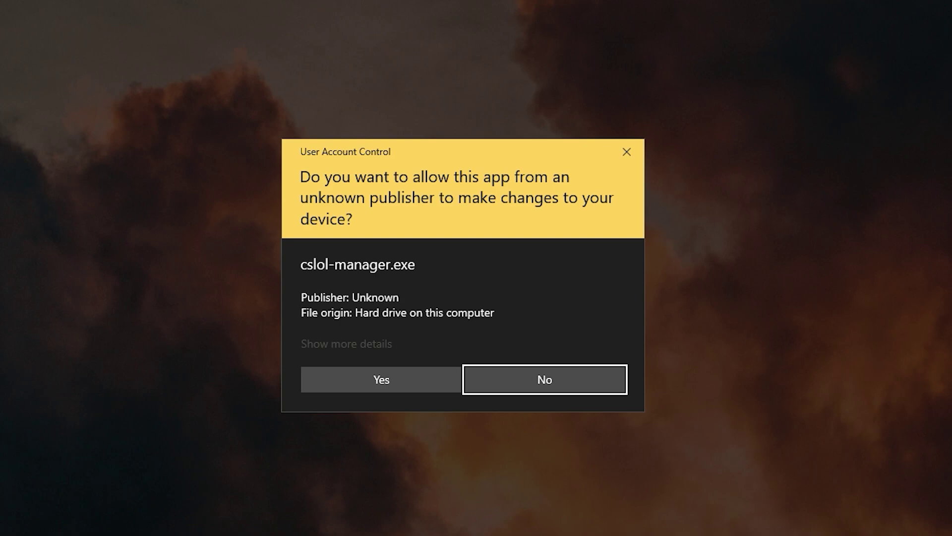
left_click(379, 380)
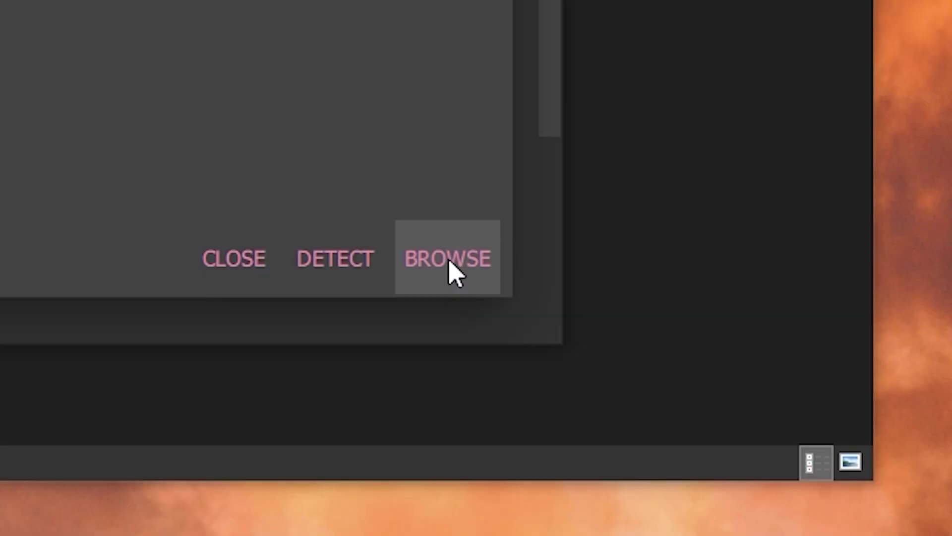
left_click(659, 485)
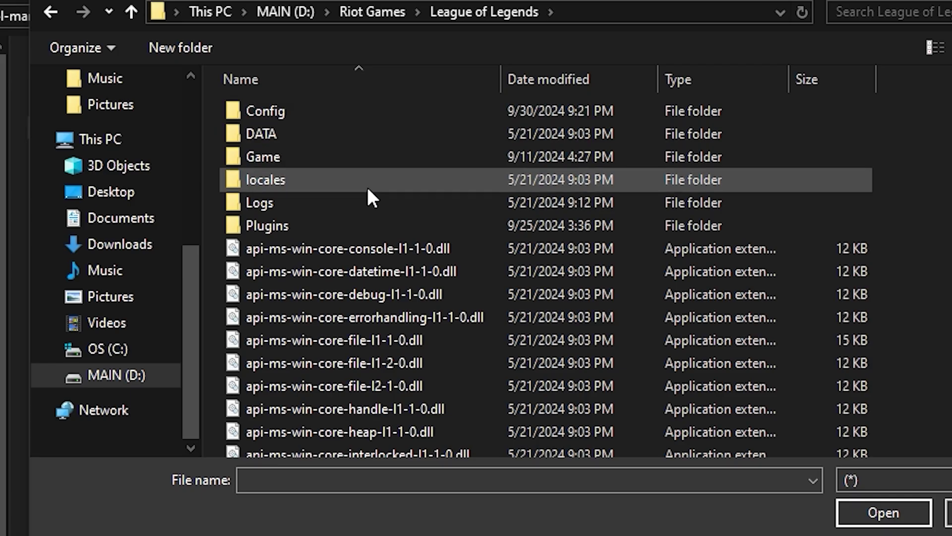
scroll(372, 198, "down", 15)
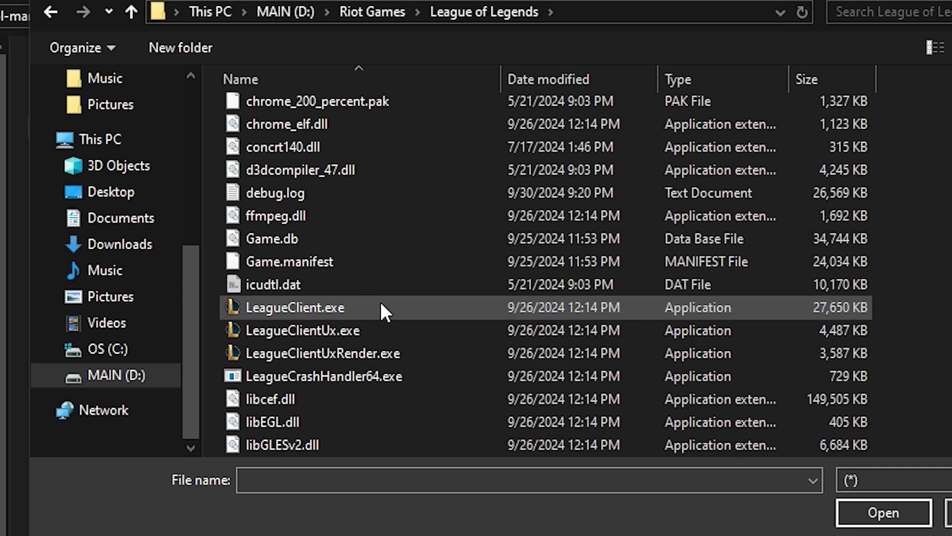
left_click(382, 305)
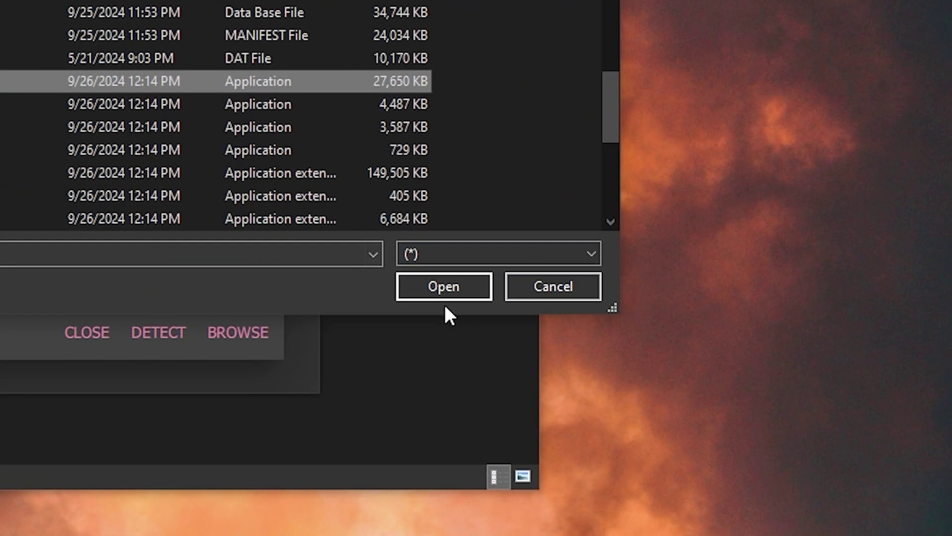
left_click(450, 287)
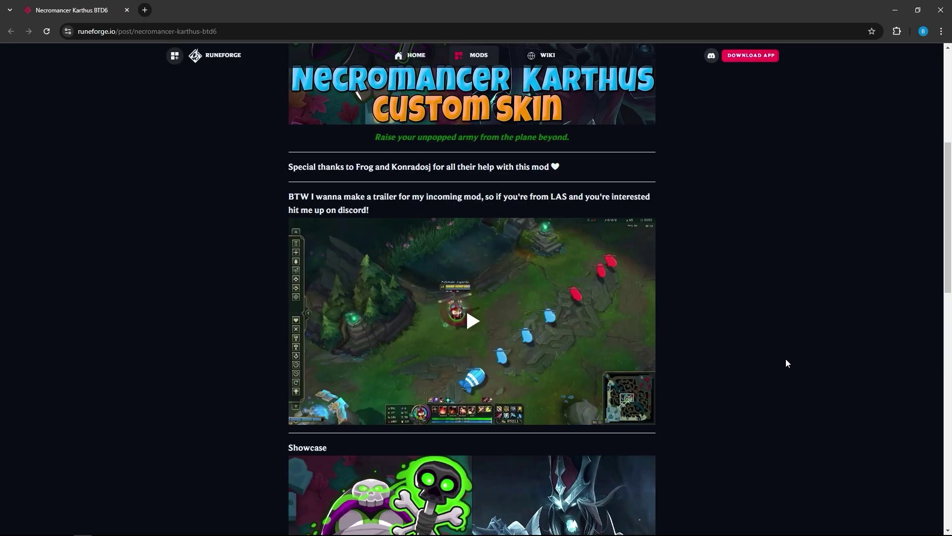
- Download the Necromancer Karthus mod file from its RuneForge page through MediaFire and save it
scroll(785, 358, "down", 3)
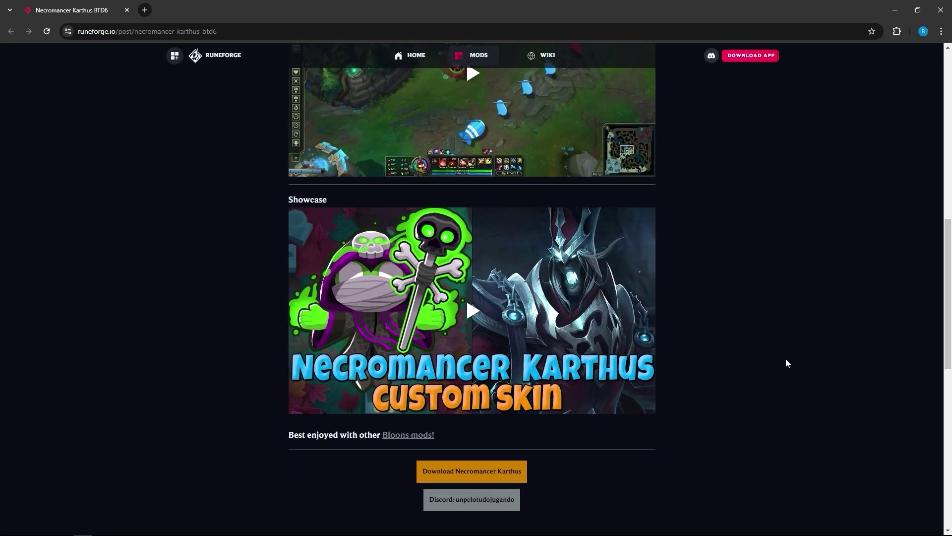
scroll(786, 358, "down", 1)
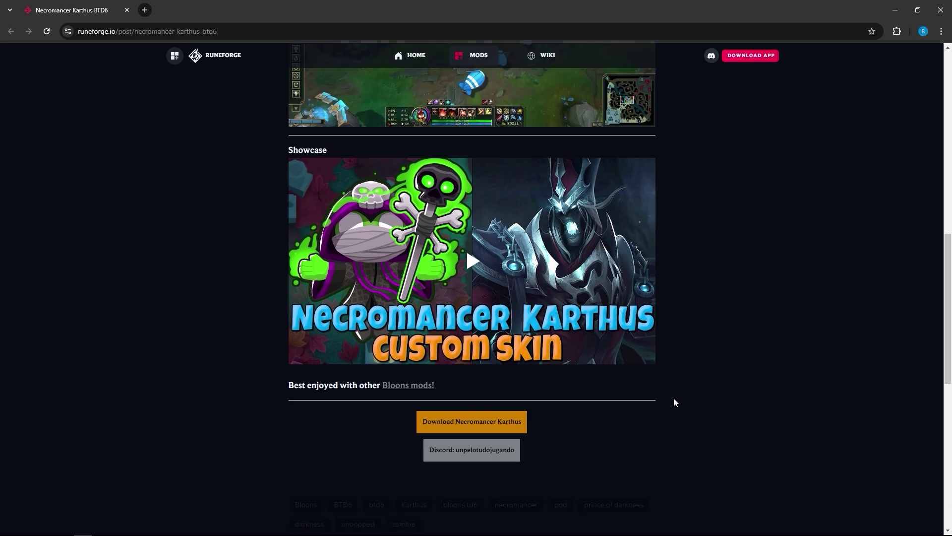
left_click(489, 427)
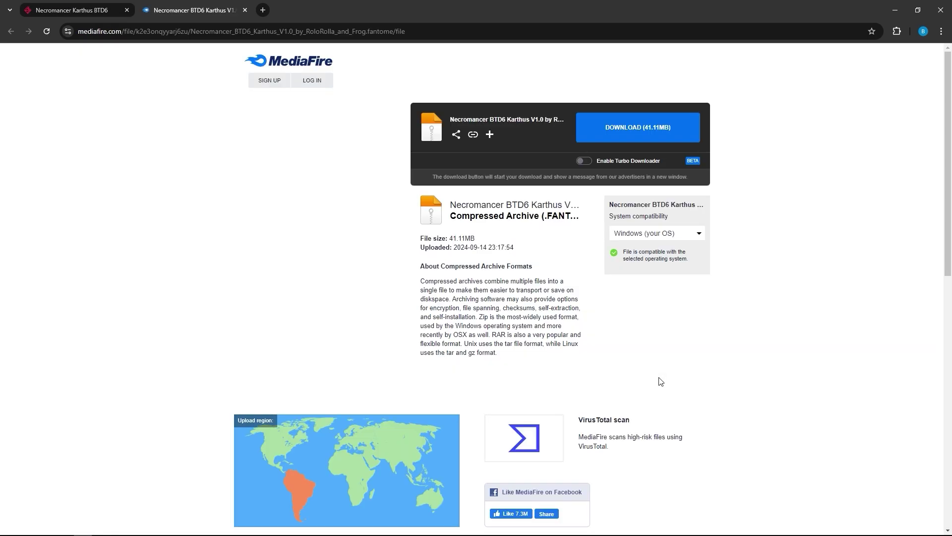
left_click(653, 133)
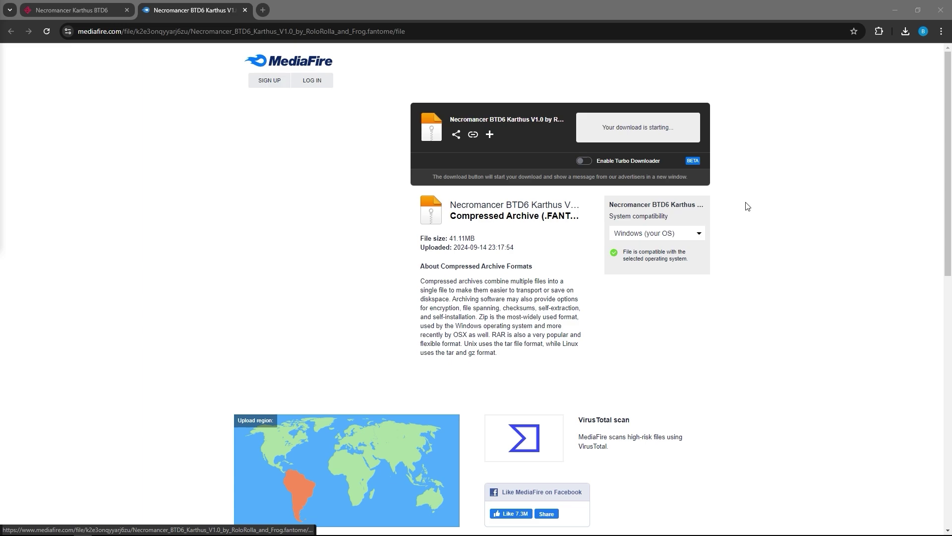
key("Return")
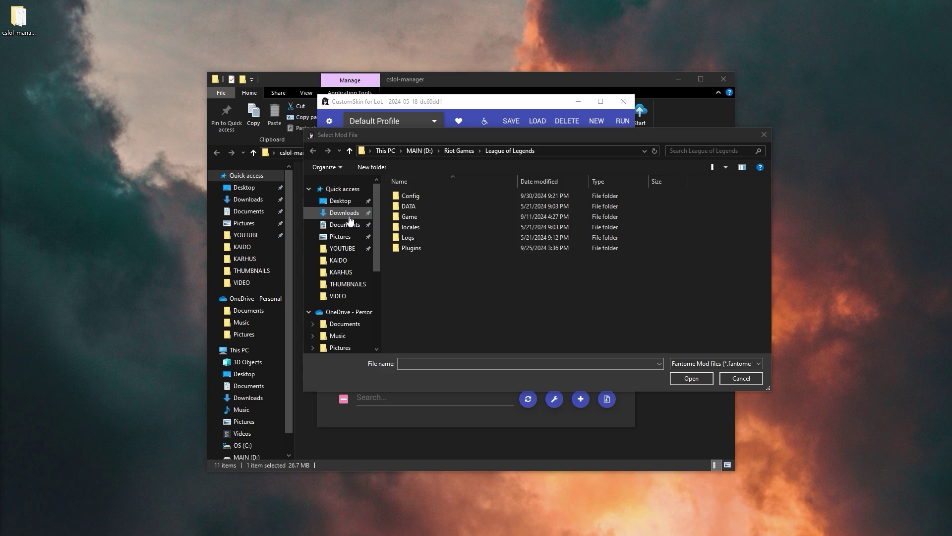
- In the mod file selection dialog, create a folder named mods inside the cslol-manager folder on the Desktop
left_click(341, 200)
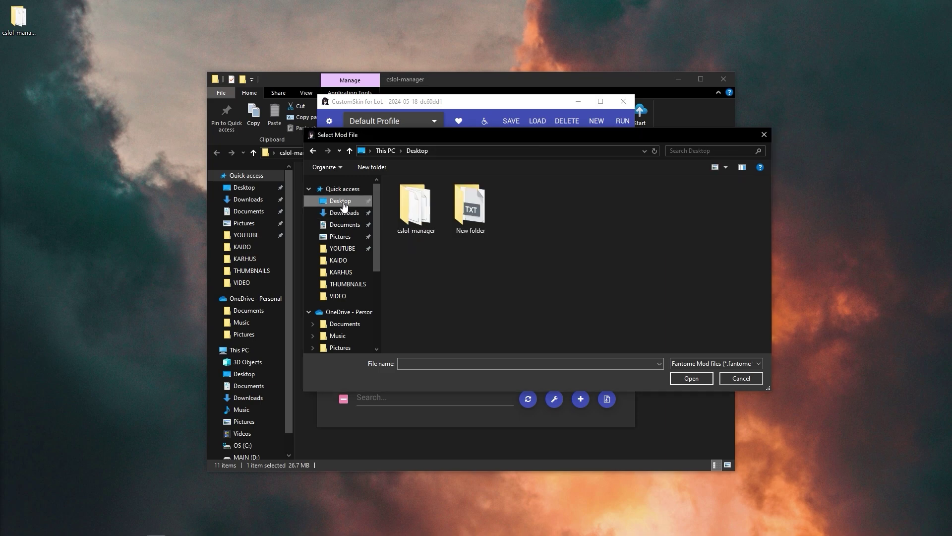
double_click(430, 217)
right_click(441, 248)
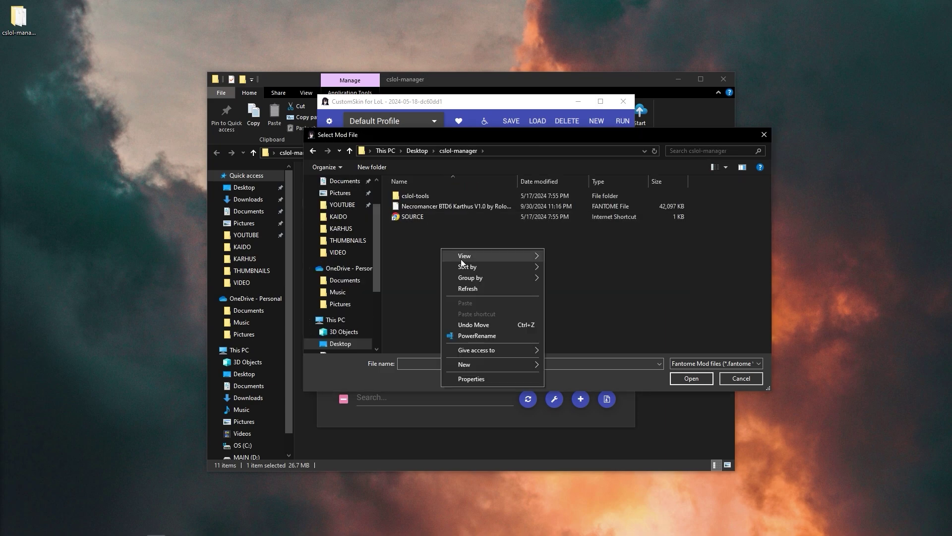
mouse_move(474, 367)
left_click(552, 368)
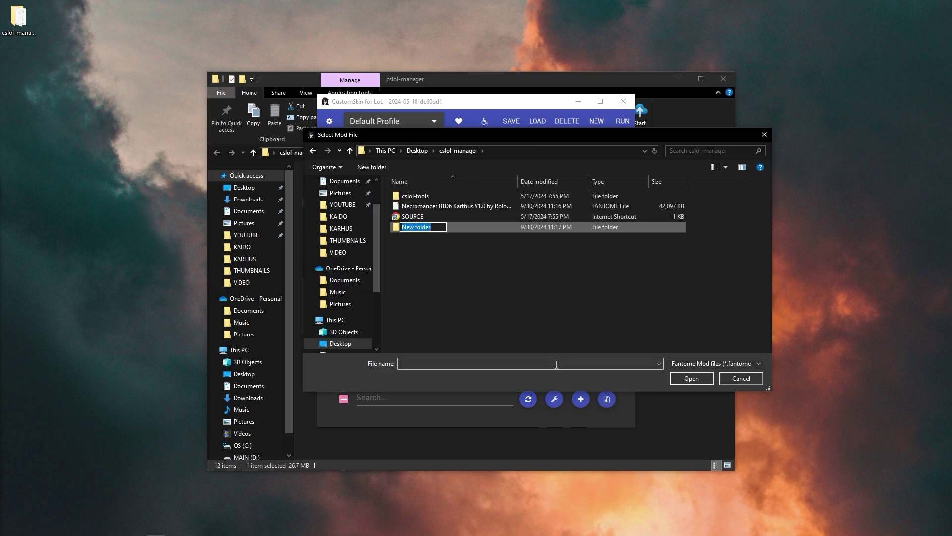
type("mods")
key("Return")
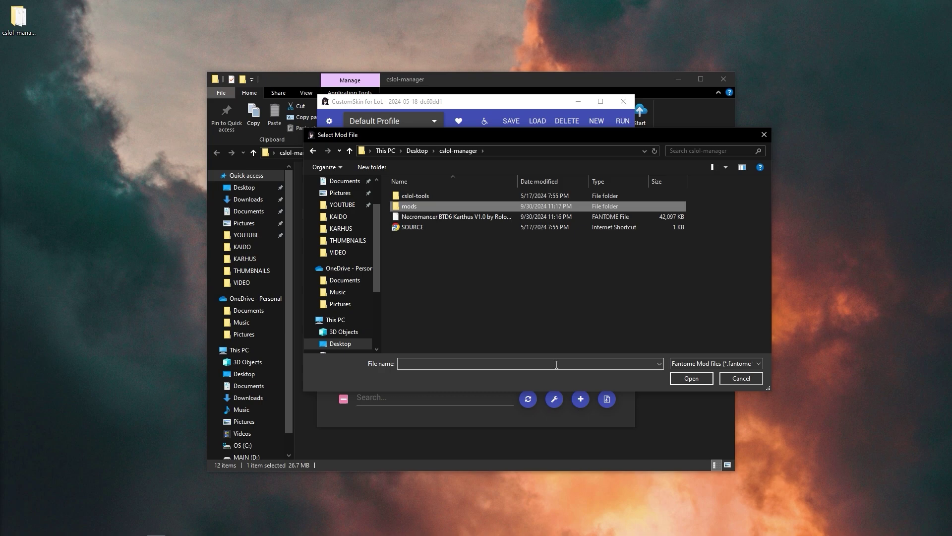
- Move the Necromancer BTD6 Karthus V1.0 fantome file into the mods folder and import it from there
left_click_drag(433, 216, 436, 206)
double_click(436, 206)
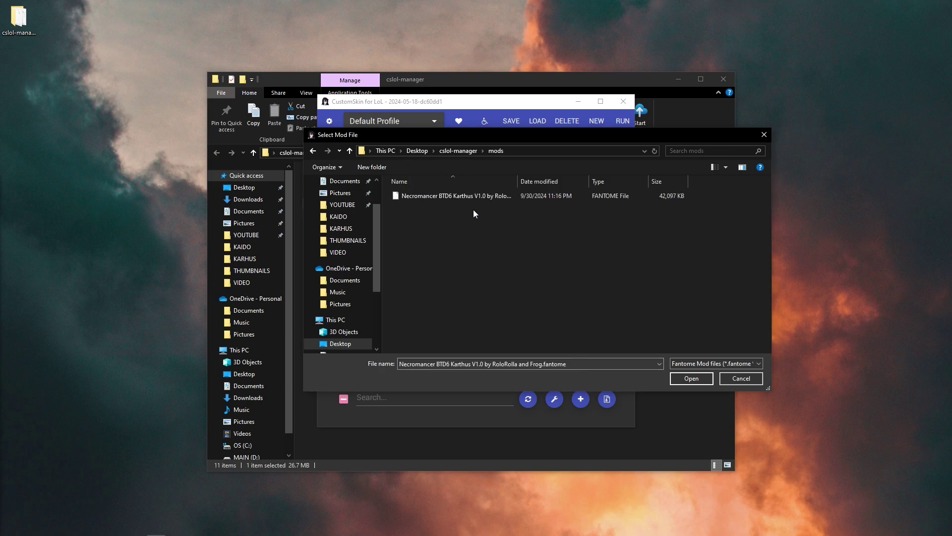
left_click(707, 378)
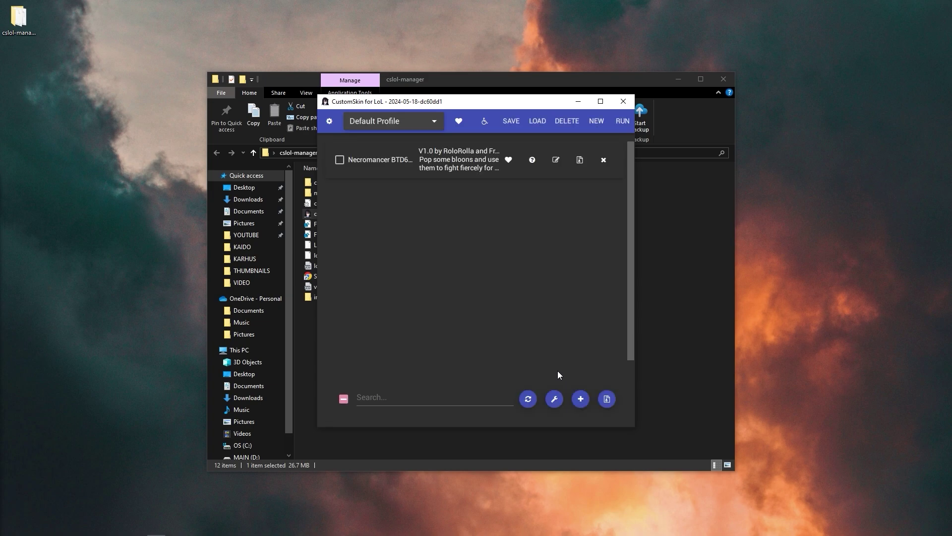
- Enable the Necromancer BTD6 Karthus mod and run the Default Profile
left_click(343, 161)
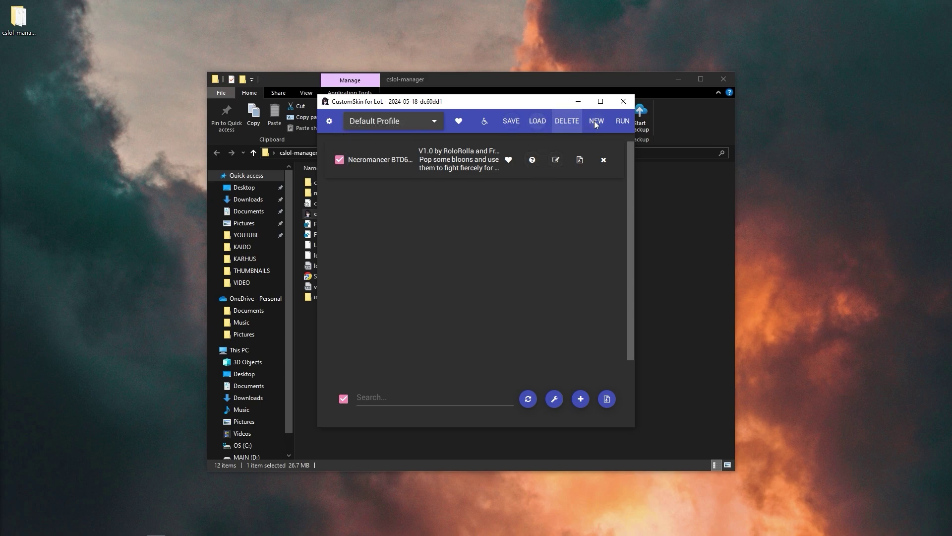
left_click(623, 120)
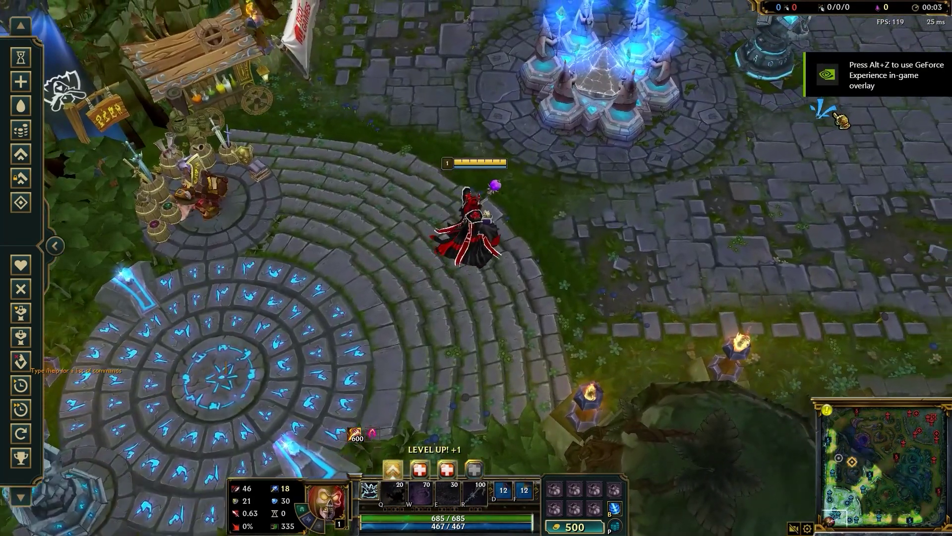
- In the League of Legends match, level up Karthus's Q ability and walk him around the base near the nexus
key("ctrl+q")
right_click(857, 154)
right_click(755, 174)
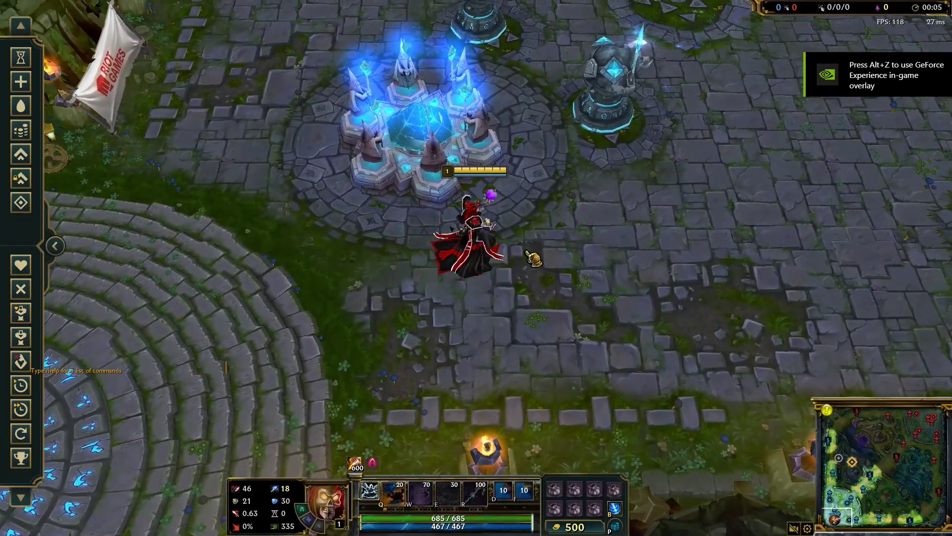
right_click(491, 287)
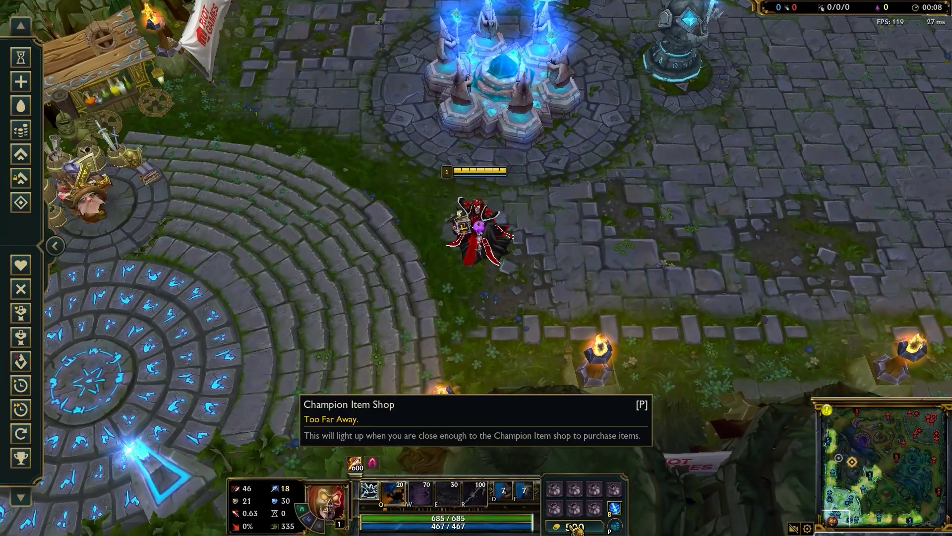
- Open the champion item shop and show all items
left_click(570, 526)
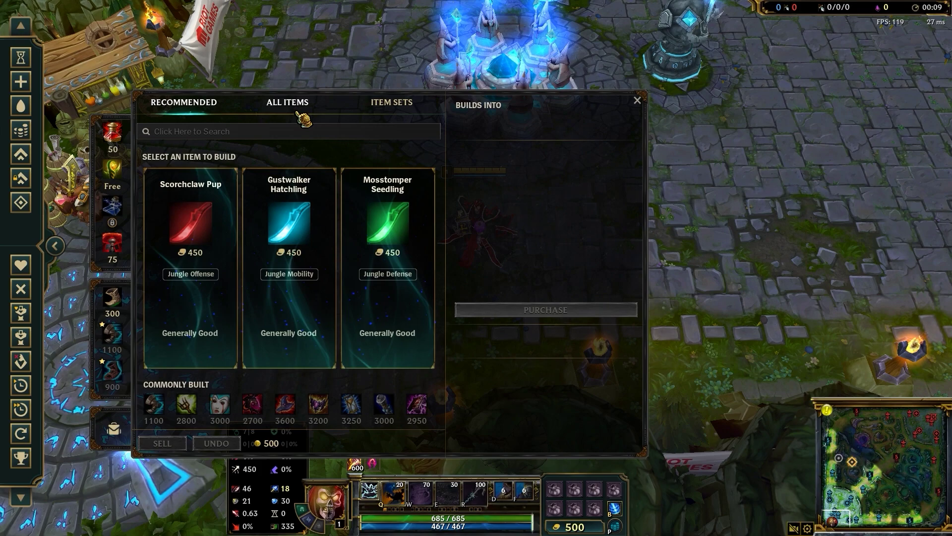
left_click(296, 110)
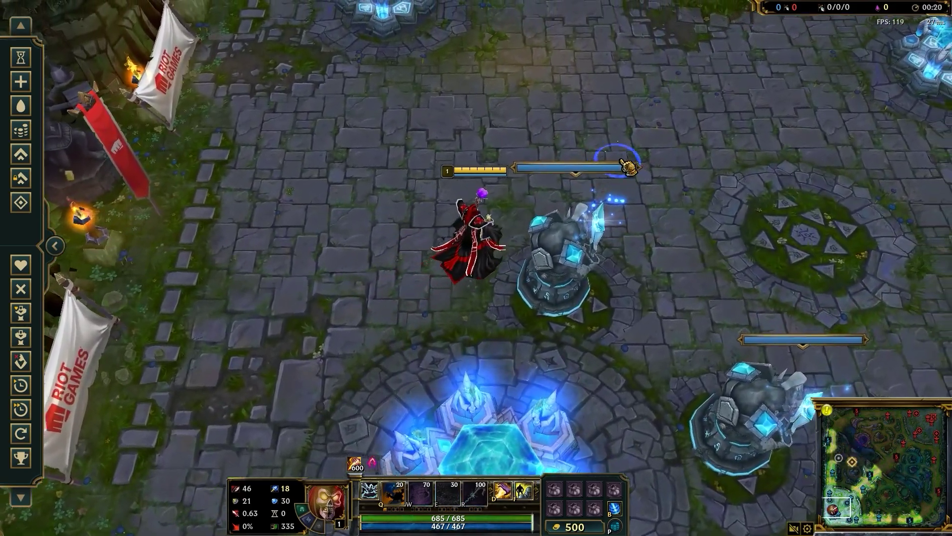
- Walk Karthus past the nexus turrets and out across the base
right_click(606, 162)
right_click(633, 168)
right_click(634, 183)
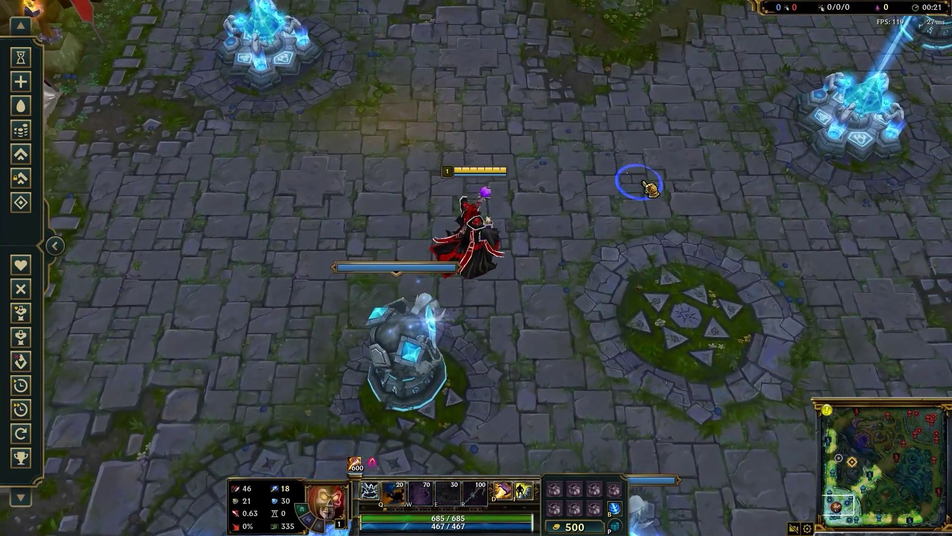
right_click(606, 164)
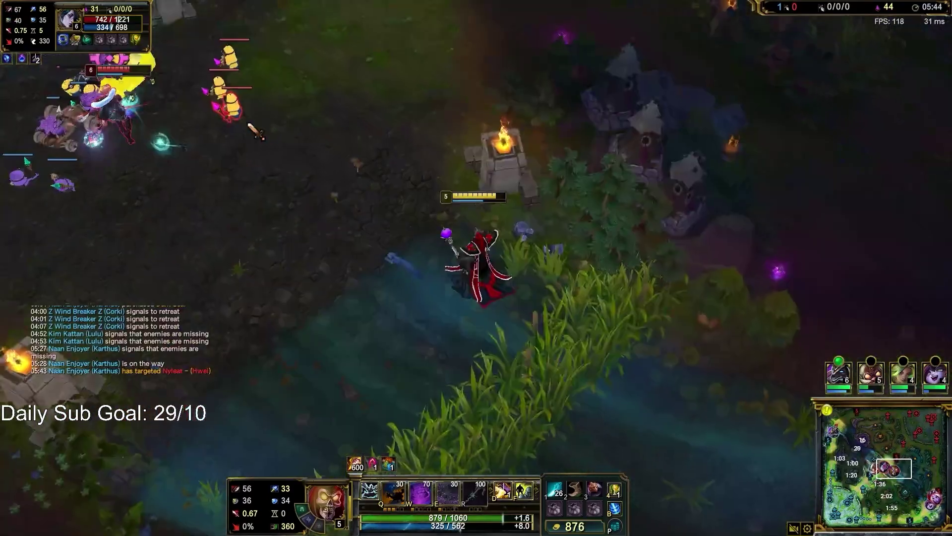
- Advance Karthus into the mid lane and cast Lay Waste and Wall of Pain at the enemy Hwei
right_click(329, 93)
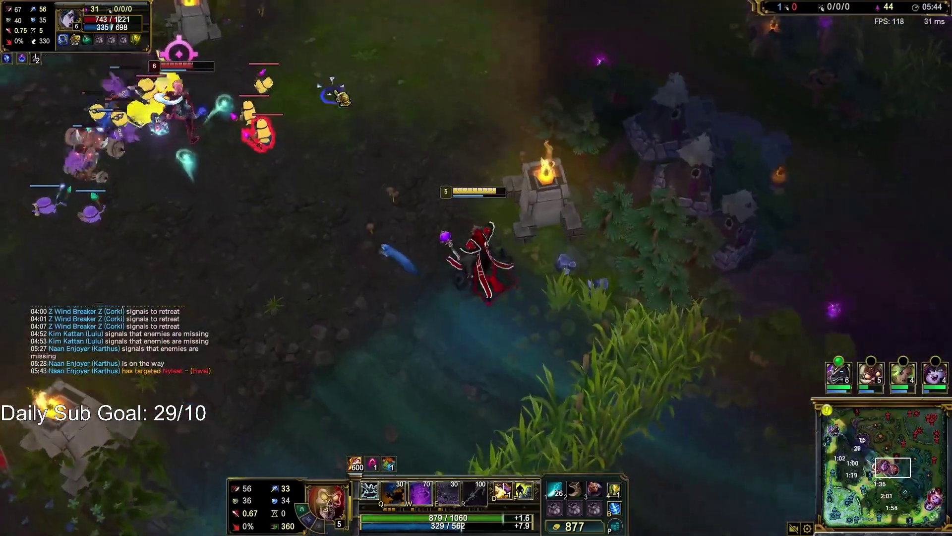
key("q")
right_click(483, 121)
key("w")
right_click(569, 166)
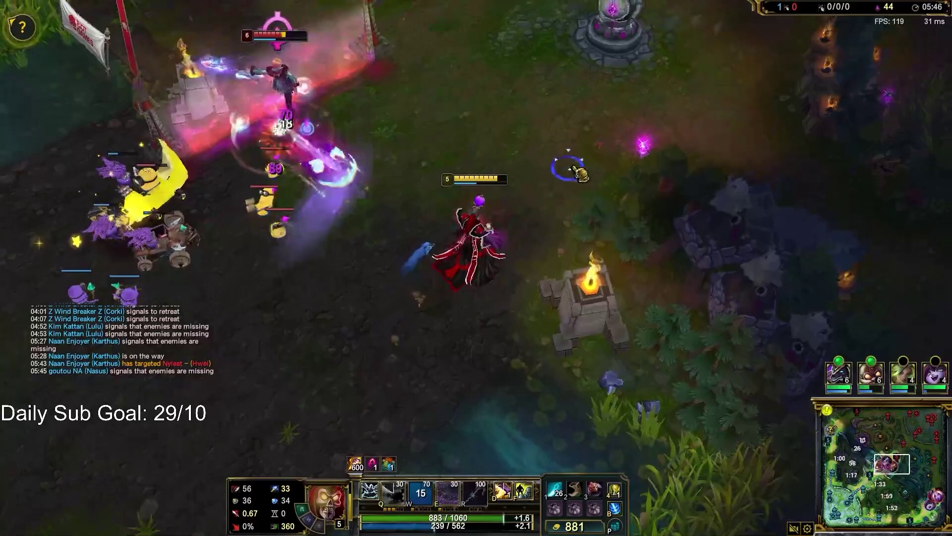
- Keep casting Lay Waste at the enemies beyond the minion wave while moving Karthus back to dodge
right_click(421, 149)
key("q")
right_click(358, 317)
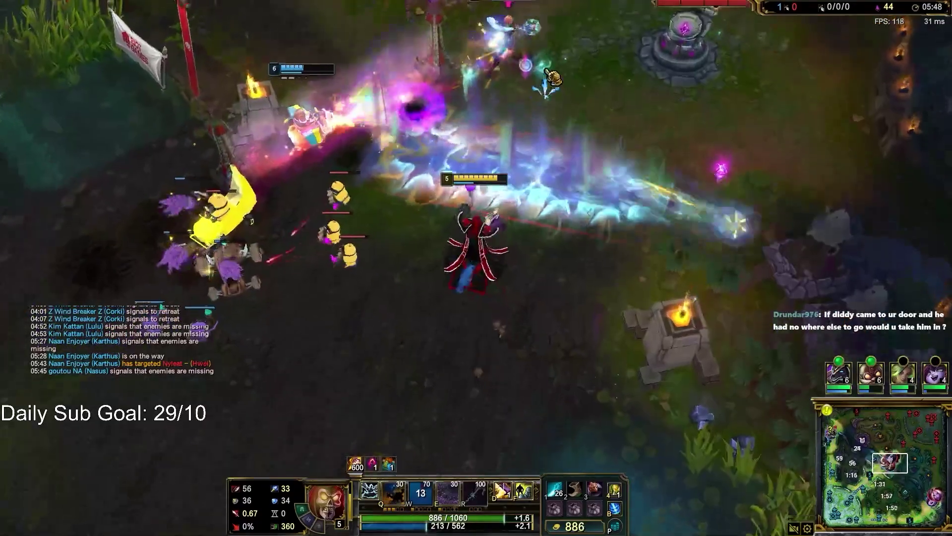
left_click(571, 55)
key("q")
right_click(527, 338)
key("y")
key("y")
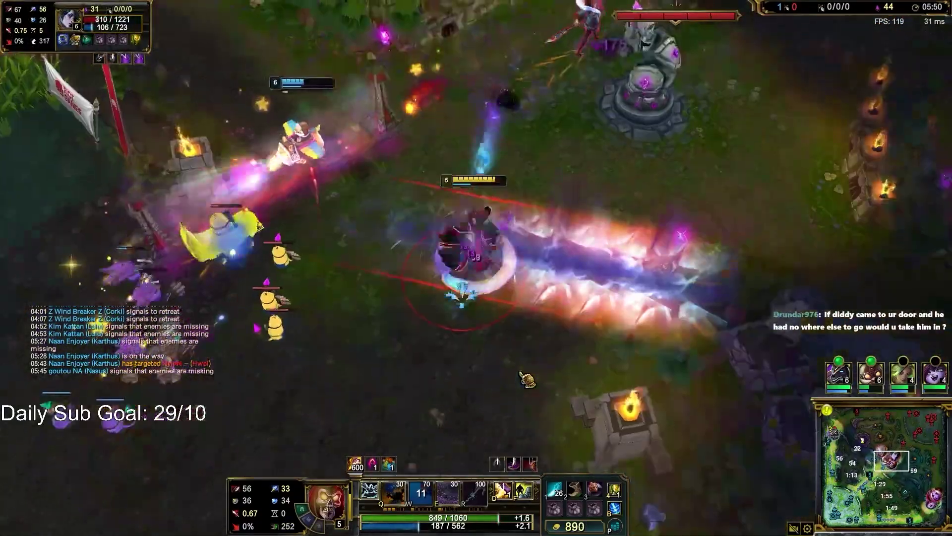
- Check on the allied Corki in the lane, cast Lay Waste and reposition Karthus near the fight
key("F3")
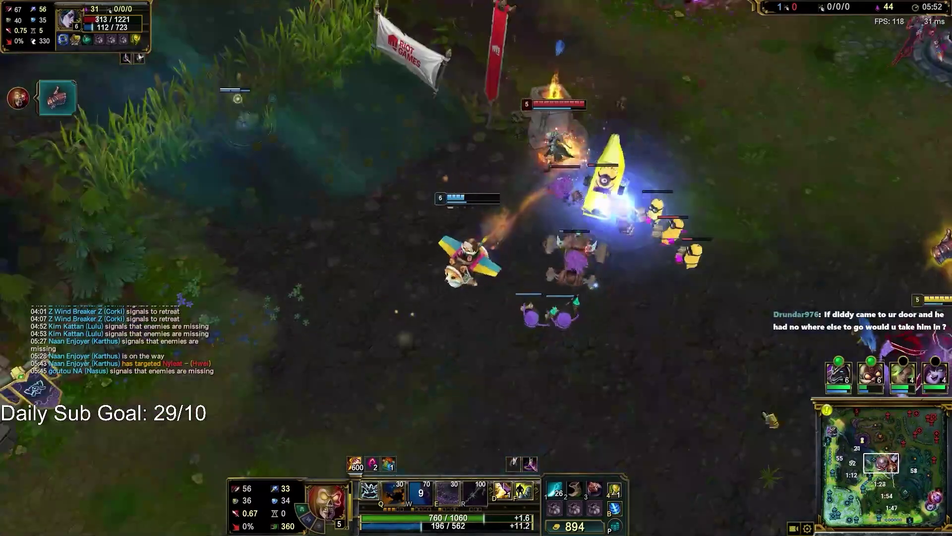
key("q")
key("Tab")
key("y")
right_click(320, 339)
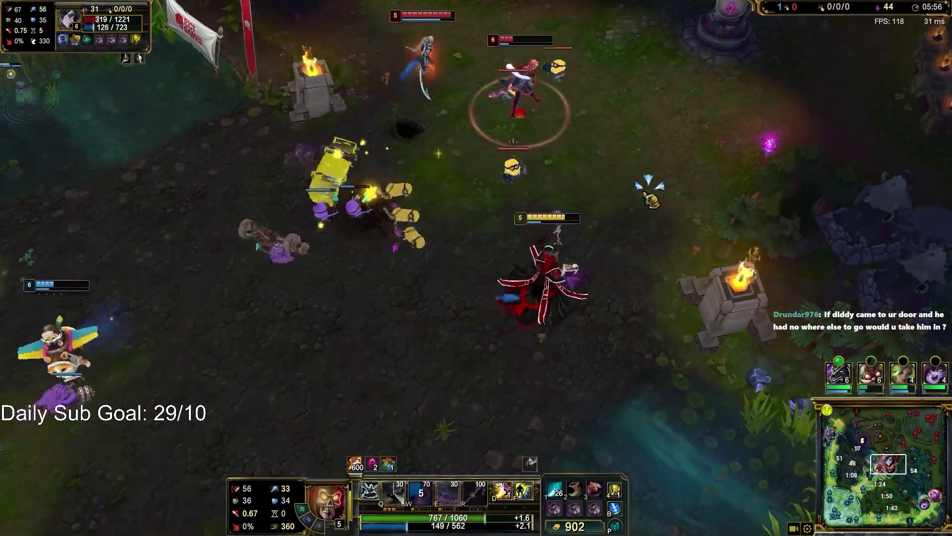
- Cast Lay Waste at the two enemy champions in mid lane and pull Karthus back towards the river
key("q")
key("space")
right_click(386, 339)
key("y")
right_click(386, 434)
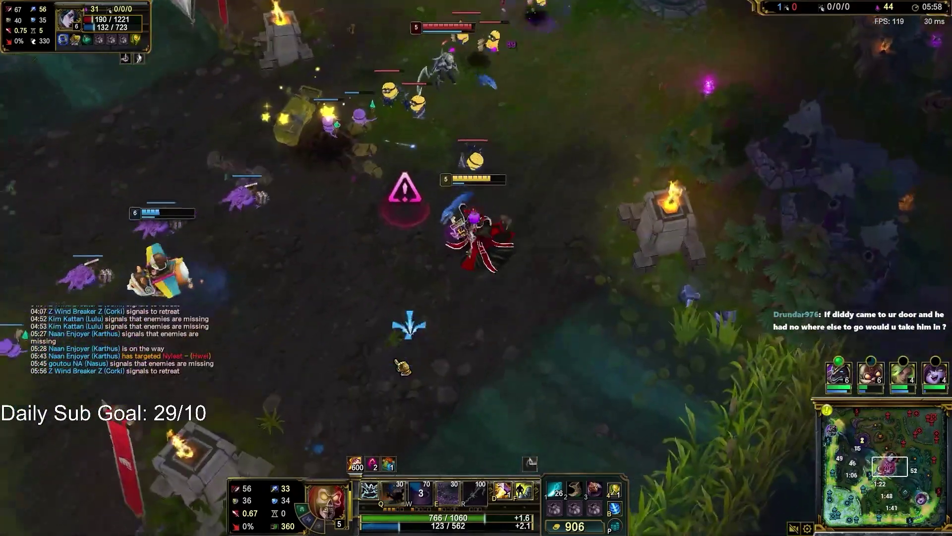
- Cast a last Lay Waste, show an emote and retreat Karthus past the brazier to the Riot Games banner
key("q")
key("t")
right_click(452, 343)
right_click(263, 293)
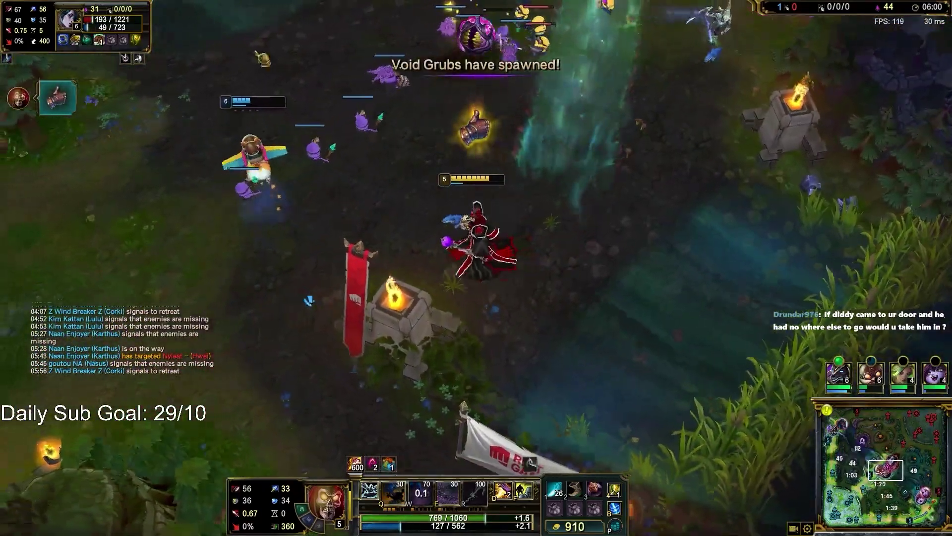
right_click(319, 298)
right_click(485, 308)
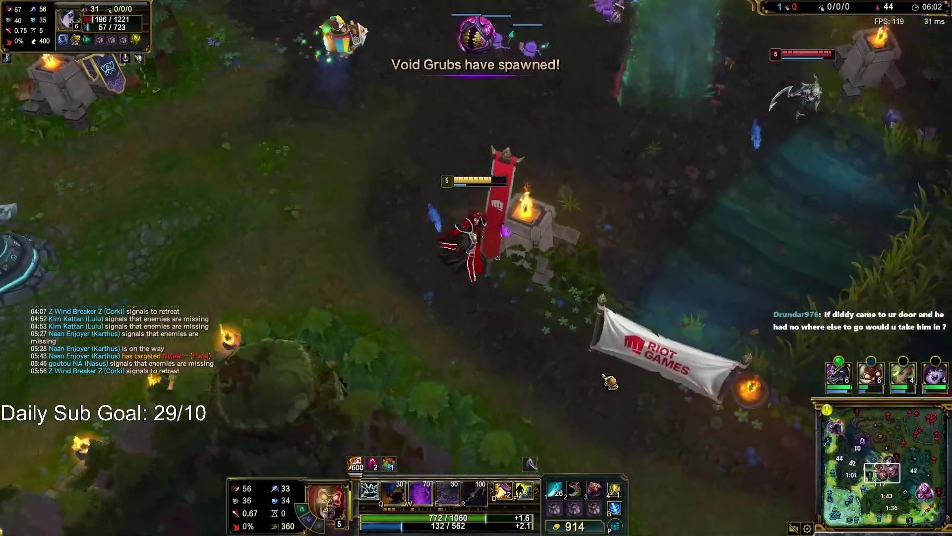
right_click(581, 347)
right_click(595, 343)
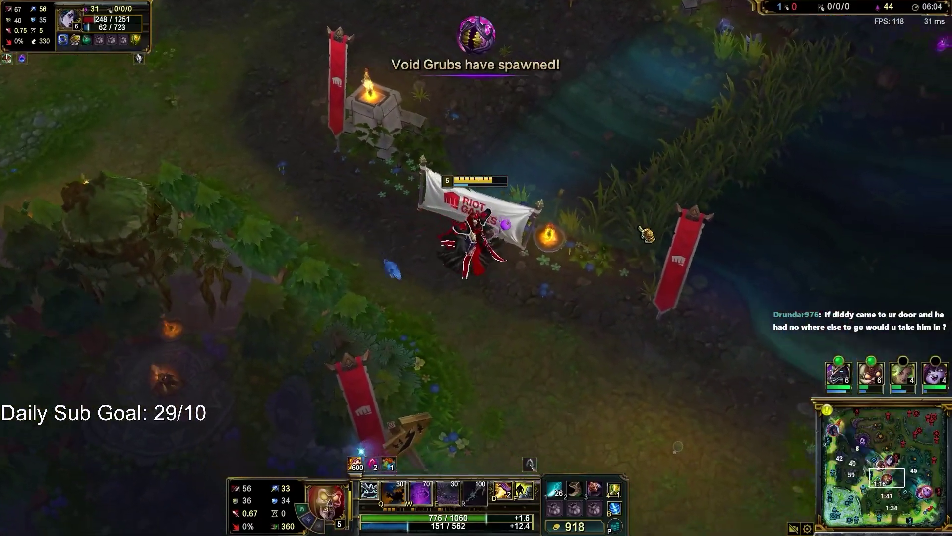
- Place a ward at the river entrance, ping the enemy Diana as a target and cast Lay Waste at her
key("4")
key("q")
left_click(602, 119, "alt")
key("q")
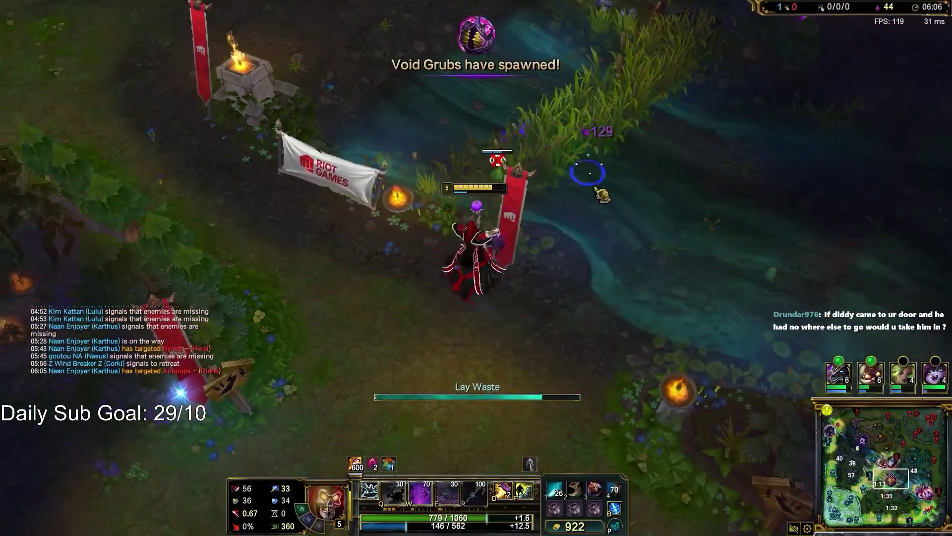
- Reposition Karthus on the riverbank, cast Lay Waste beside the river brush and back away from Diana
right_click(570, 215)
right_click(368, 59)
key("y")
right_click(514, 385)
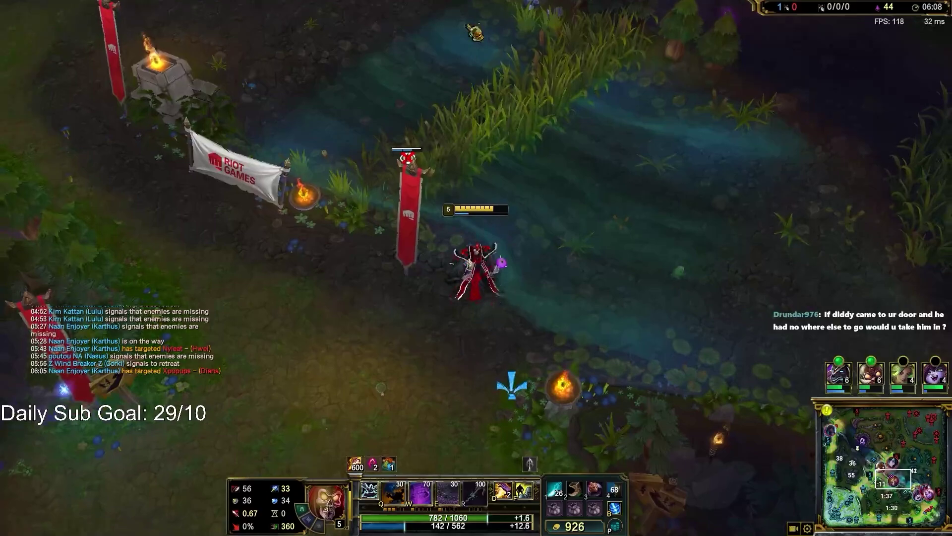
right_click(560, 147)
key("q")
left_click(576, 130)
right_click(373, 371)
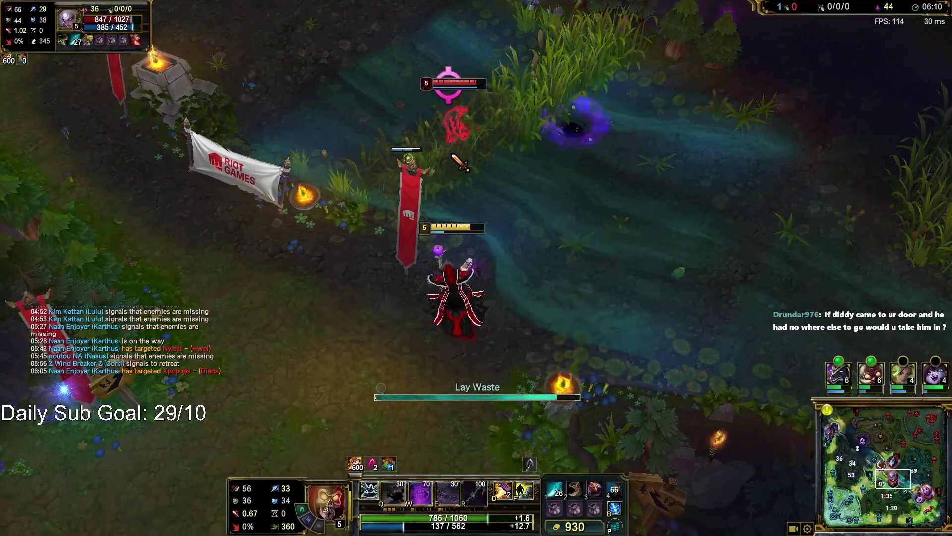
- Look at the allied Corki, ping that Karthus is on the way and retreat him towards the jungle
key("F3")
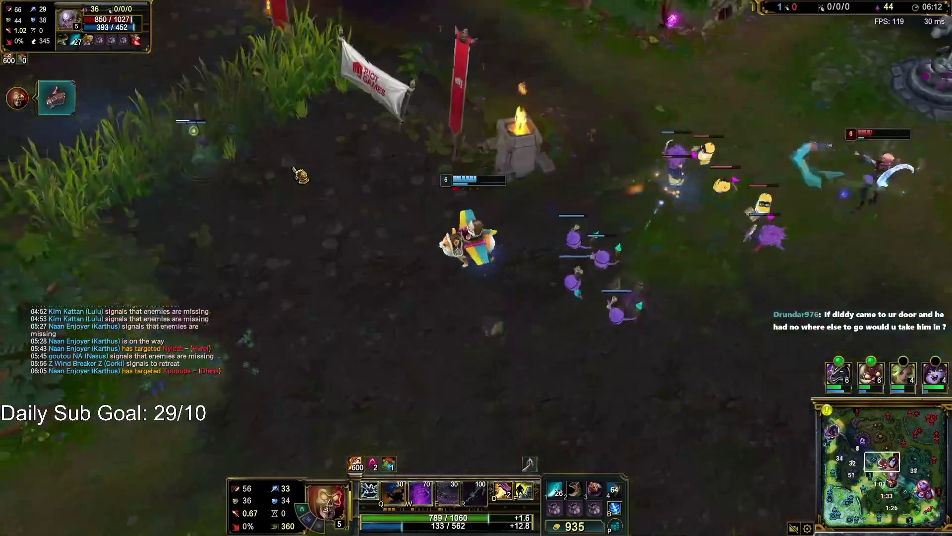
key("space")
right_click(335, 252)
left_click_drag(570, 340, 615, 341)
key("space")
right_click(308, 251)
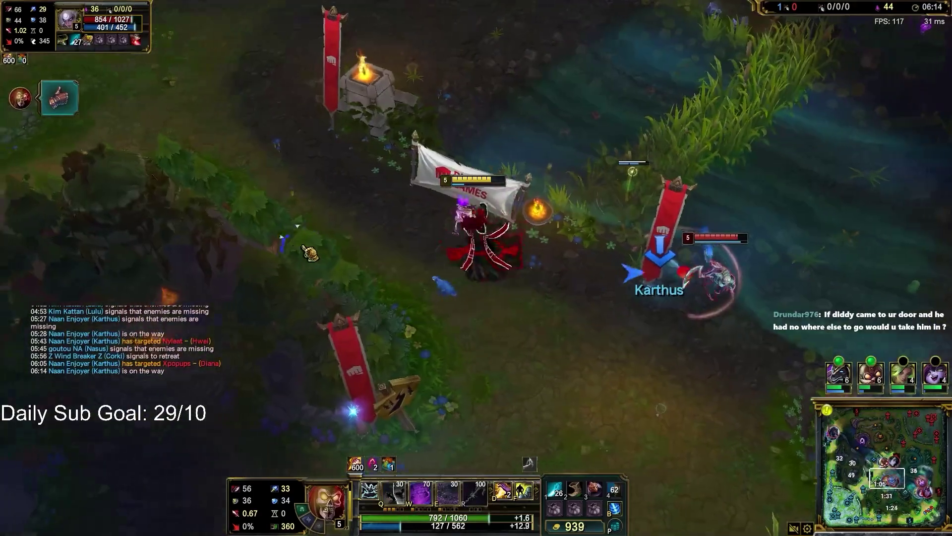
- Signal all in, ping Diana as the target and engage her near the Riot Games banner with Lay Waste
key("q")
left_click_drag(476, 230, 615, 362)
right_click(368, 218)
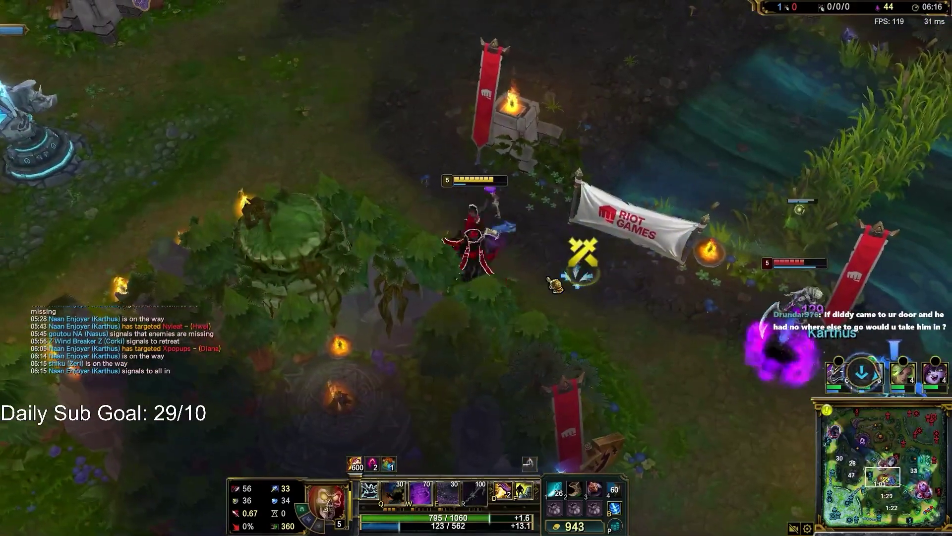
right_click(817, 320)
left_click(603, 253, "alt")
key("q")
left_click(461, 267)
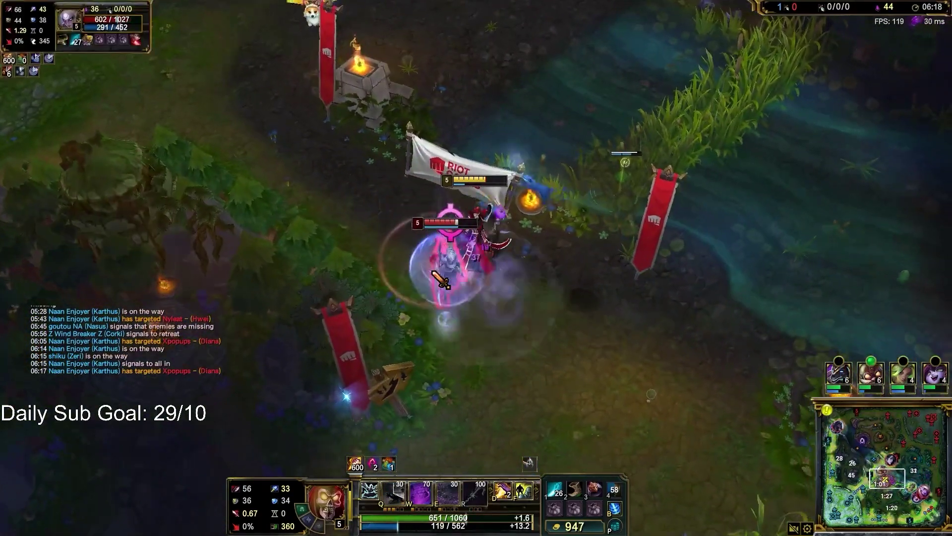
- Fight Diana at close range with Lay Waste and Defile while moving Karthus along the jungle path
right_click(488, 381)
key("q")
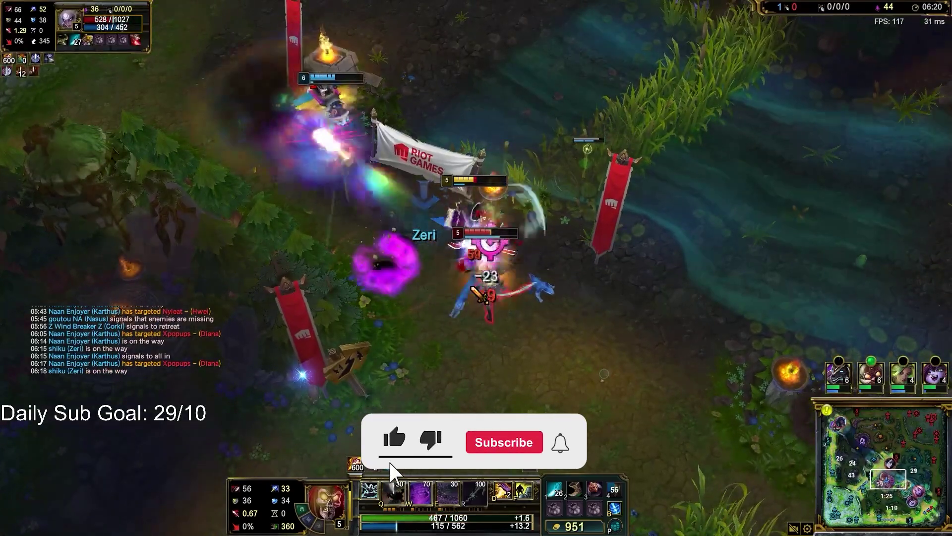
key("q")
right_click(390, 365)
key("e")
right_click(584, 359)
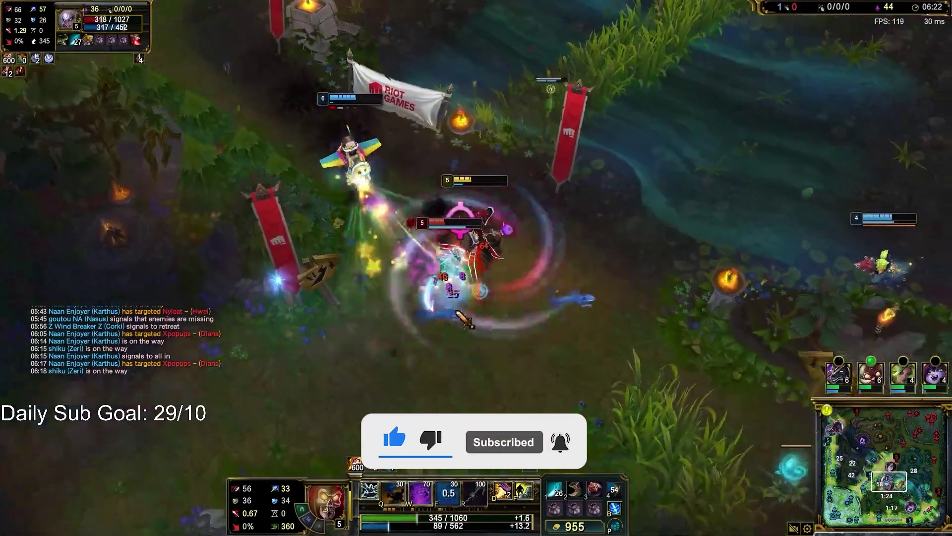
key("q")
right_click(611, 288)
key("e")
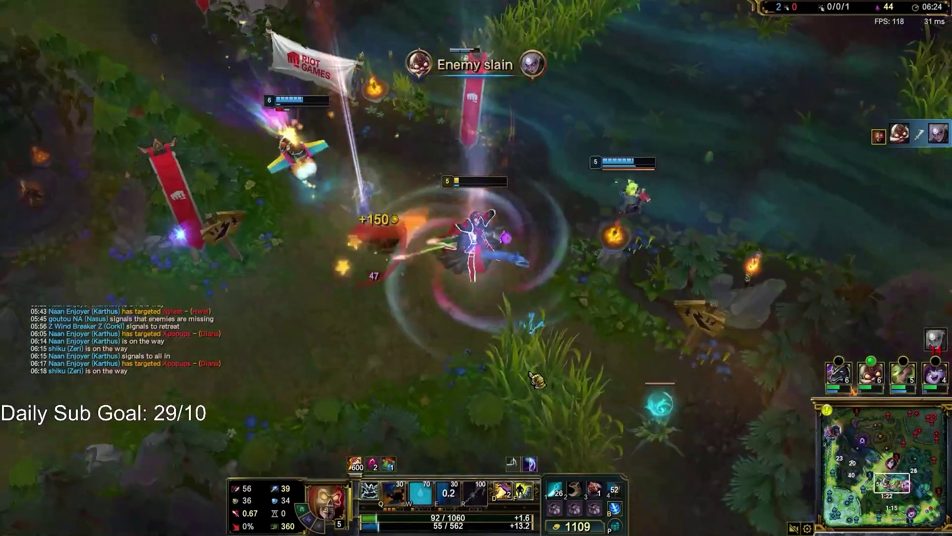